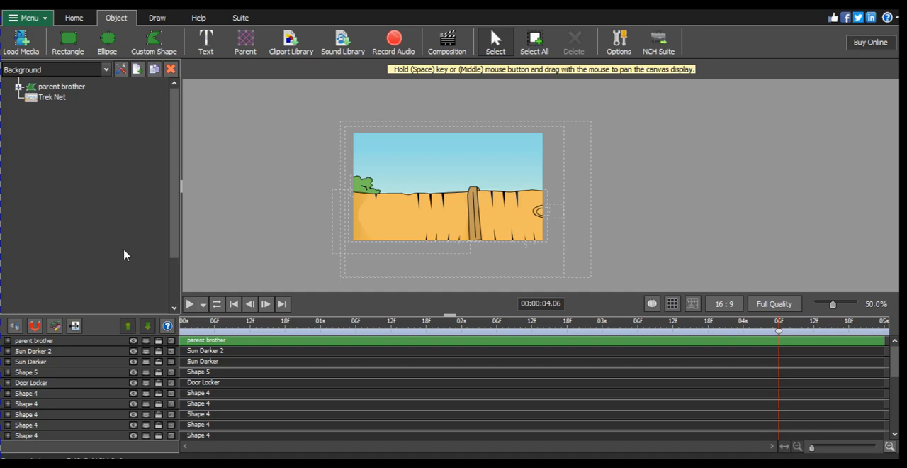
# - Create a new composition named Main Com with a framerate of 24 and a duration of 5 seconds
pyautogui.click(138, 71)
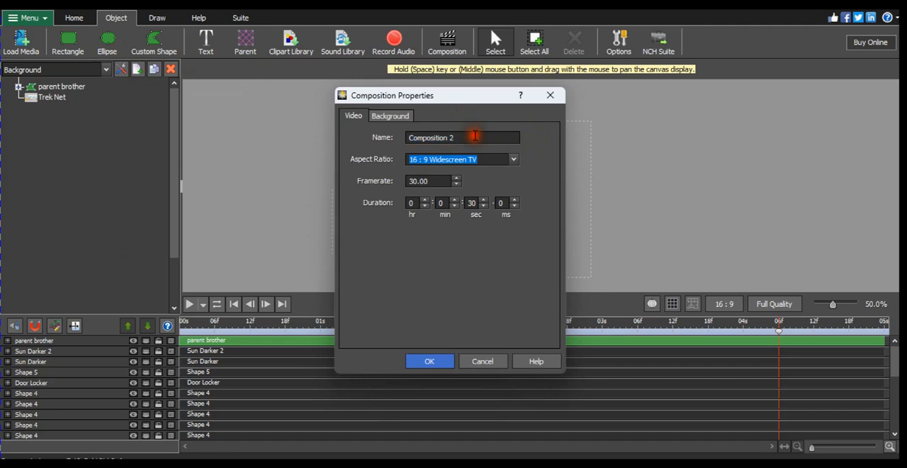
pyautogui.write('Main Com')
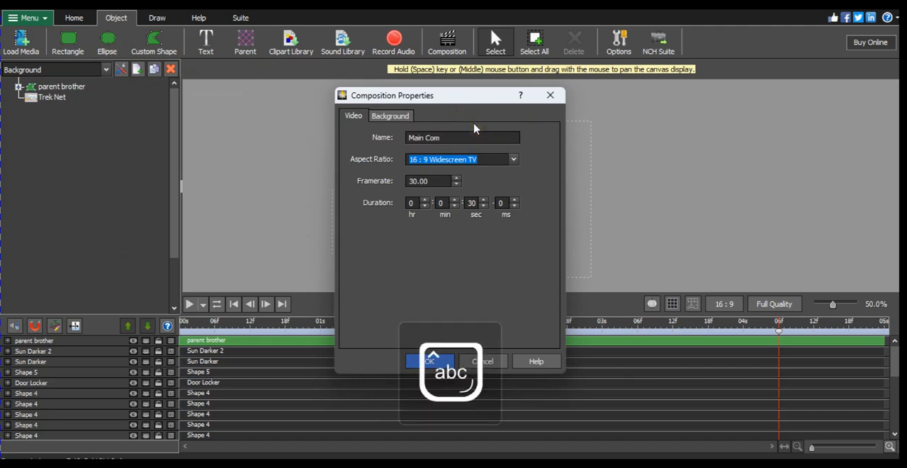
pyautogui.click(443, 182)
pyautogui.moveTo(444, 181); pyautogui.dragTo(349, 172)
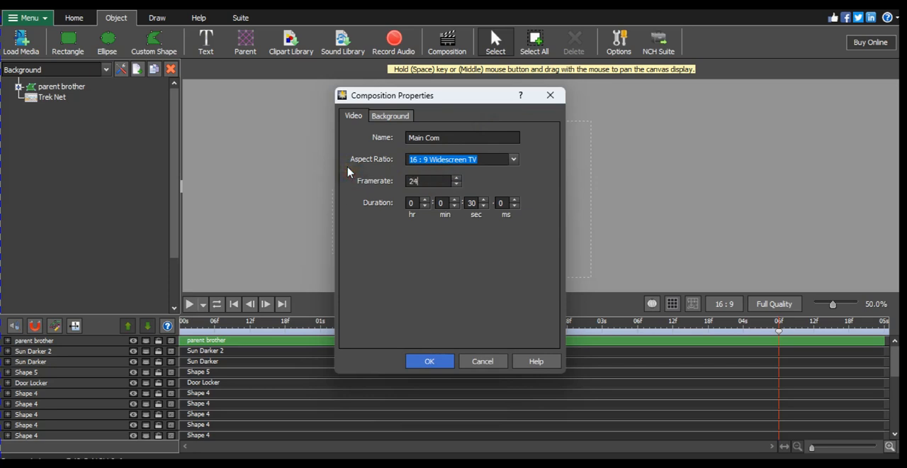
pyautogui.moveTo(467, 203); pyautogui.dragTo(494, 207)
pyautogui.write('5')
pyautogui.click(444, 363)
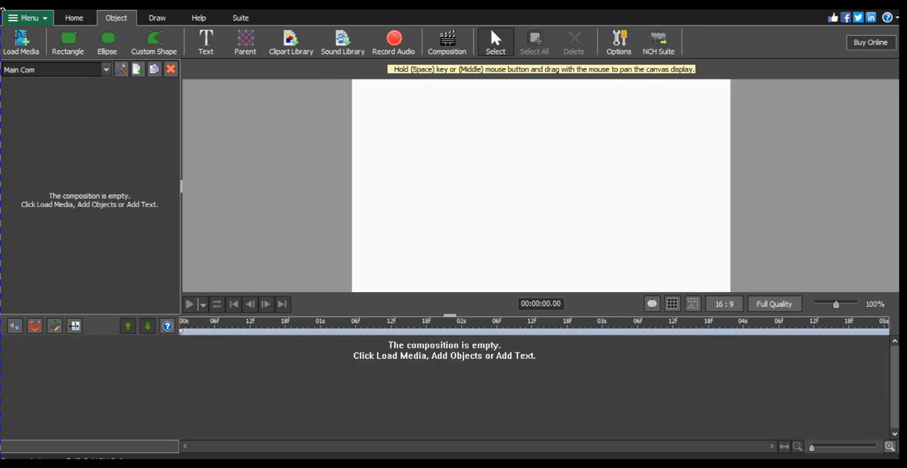
# - Switch to the Background composition and copy the parent brother object together with its child shapes
pyautogui.click(105, 70)
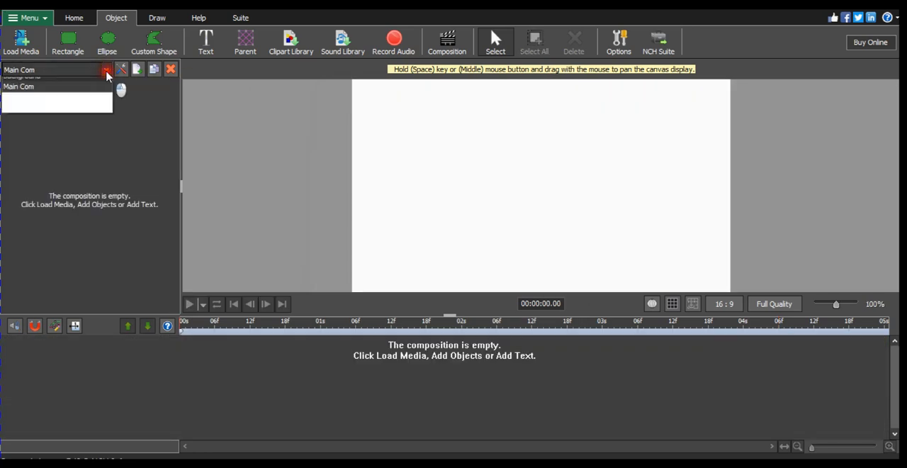
pyautogui.click(67, 116)
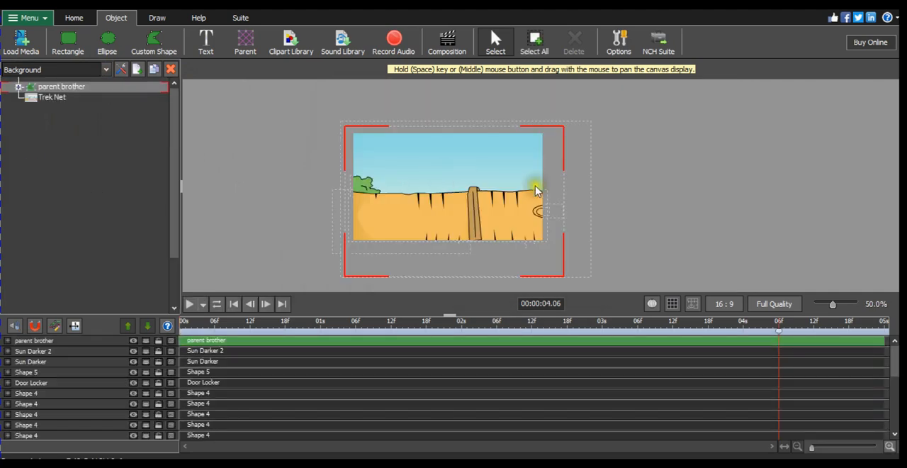
pyautogui.click(372, 181)
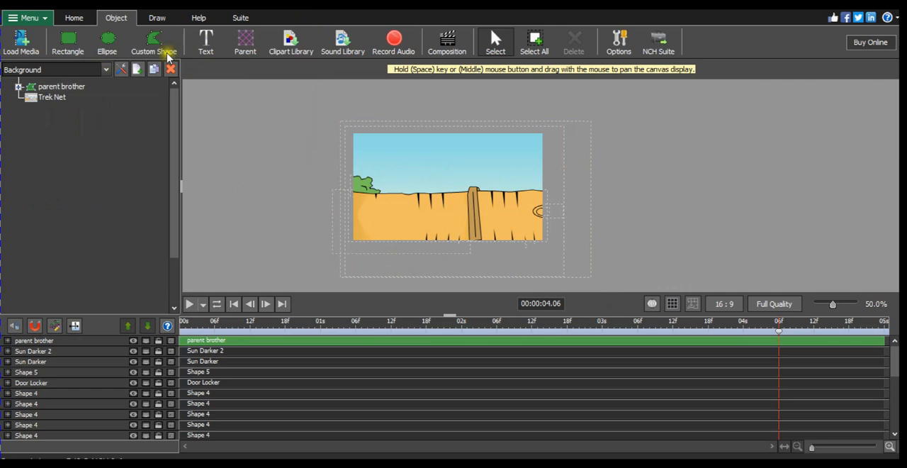
pyautogui.click(106, 69)
pyautogui.click(90, 136)
pyautogui.click(363, 198)
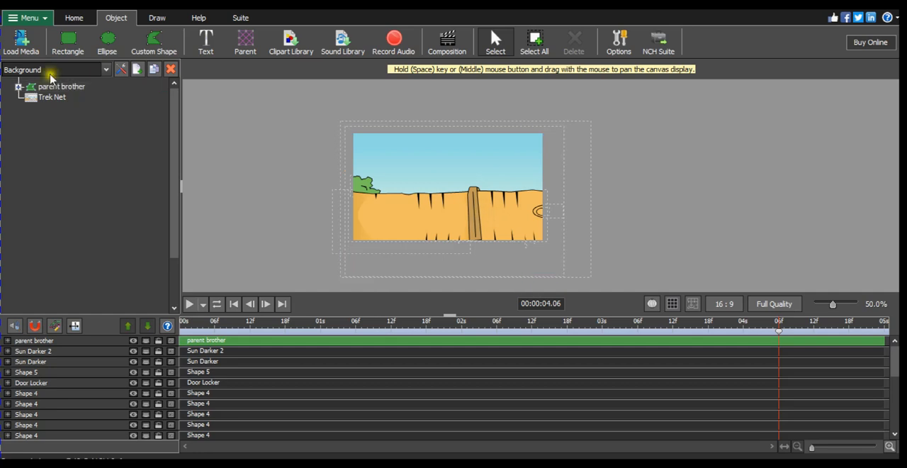
pyautogui.click(71, 88)
pyautogui.click(92, 88)
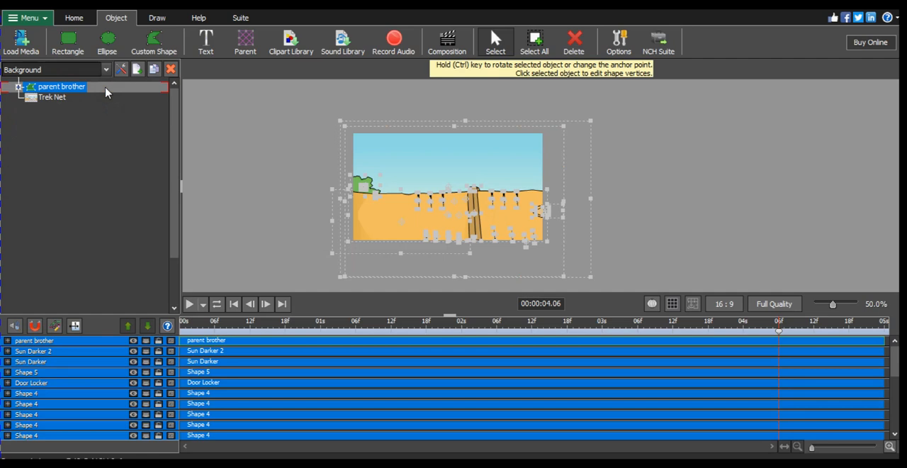
# - Paste the parent brother object with its child shapes into the Main Com composition and deselect it
pyautogui.click(107, 69)
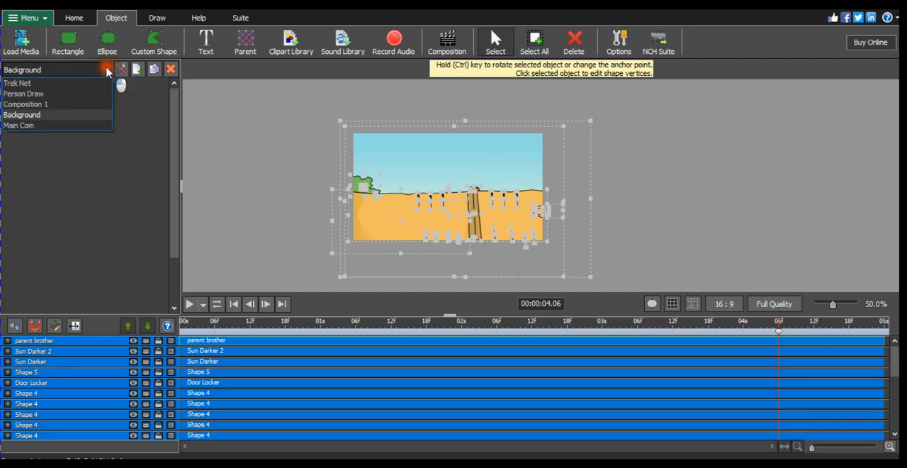
pyautogui.click(69, 126)
pyautogui.press('Delete')
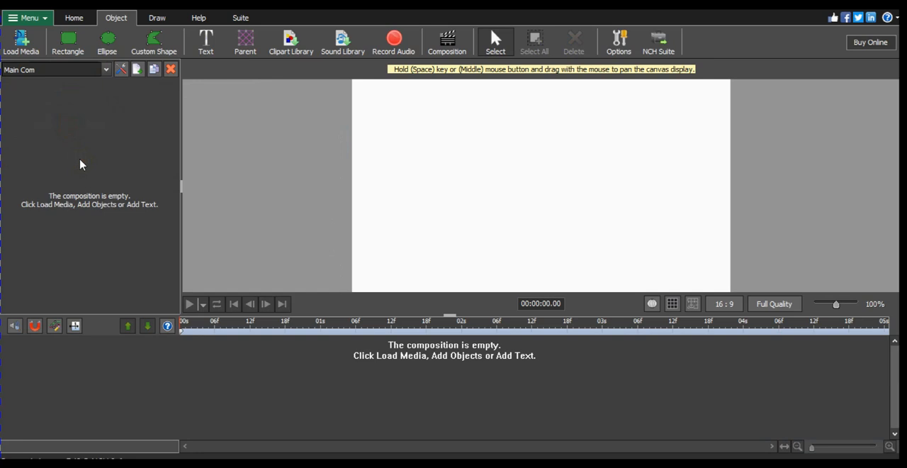
pyautogui.click(78, 161)
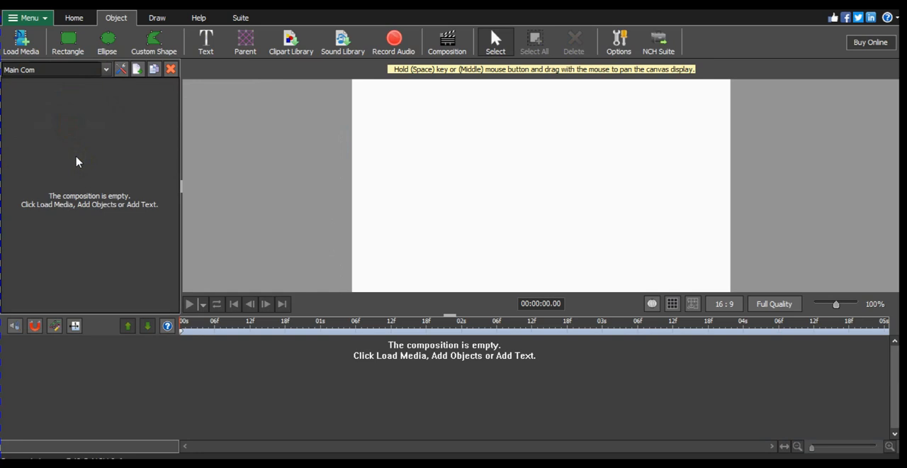
pyautogui.hotkey('ctrl', 'z')
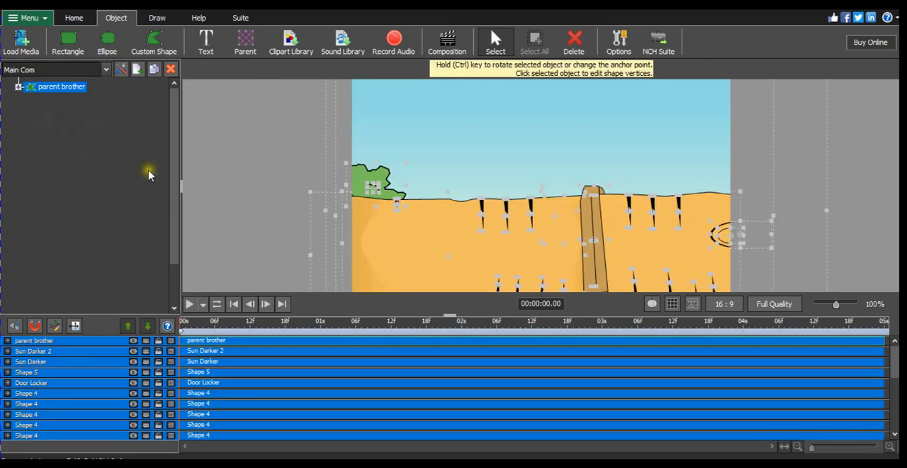
pyautogui.click(318, 178)
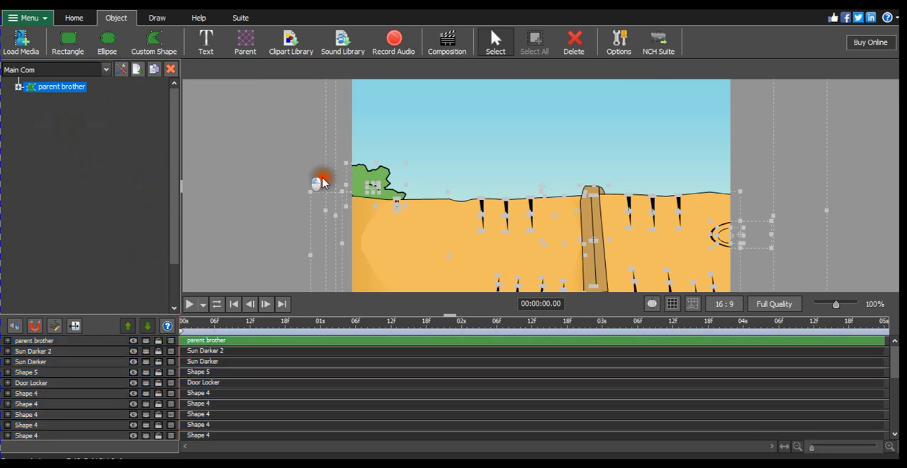
pyautogui.scroll(-2, 307, 180)
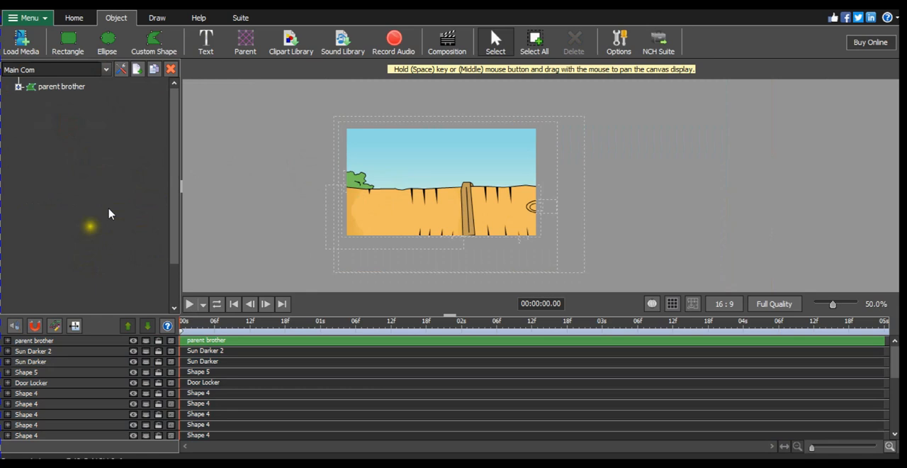
# - Switch to the Person Draw composition and draw a rectangle covering the whole character
pyautogui.click(62, 88)
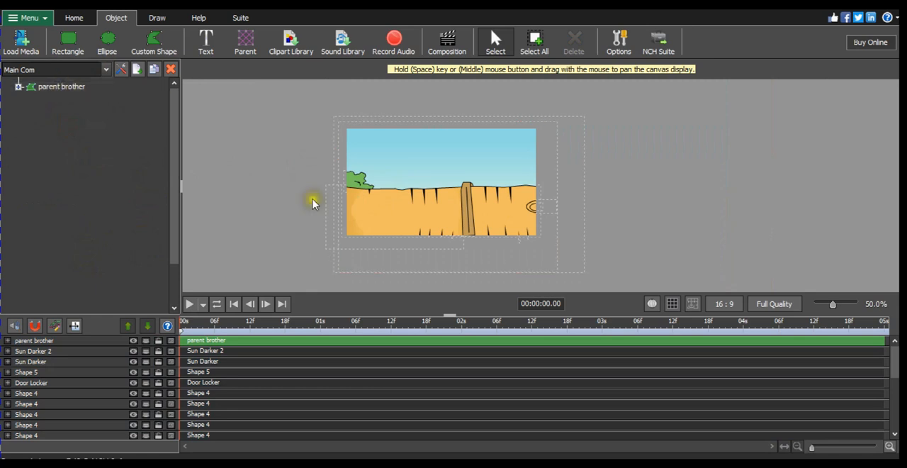
pyautogui.click(105, 70)
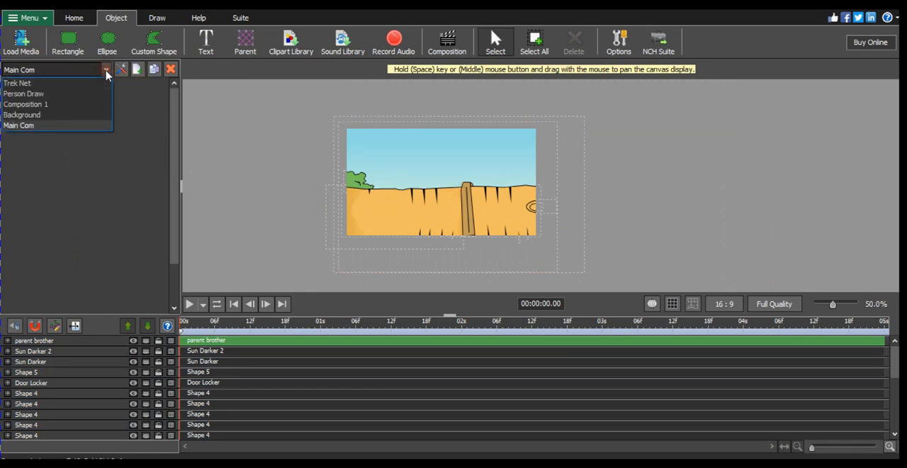
pyautogui.click(83, 94)
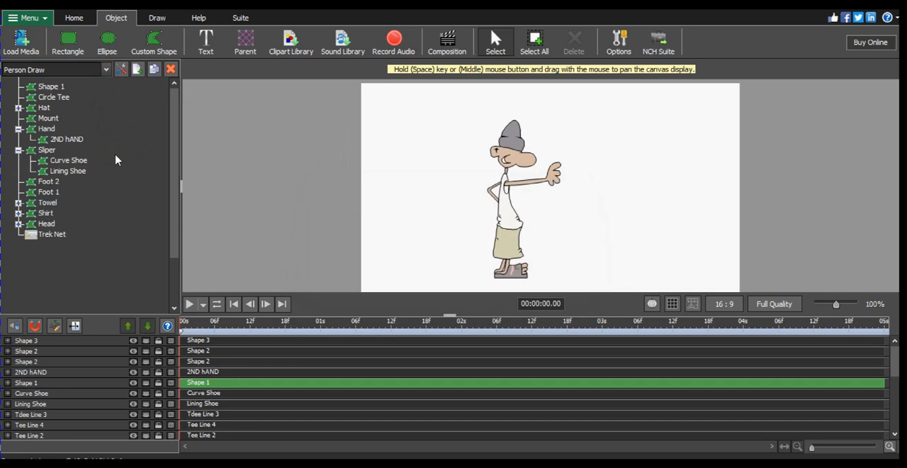
pyautogui.click(68, 44)
pyautogui.moveTo(468, 125); pyautogui.dragTo(593, 278)
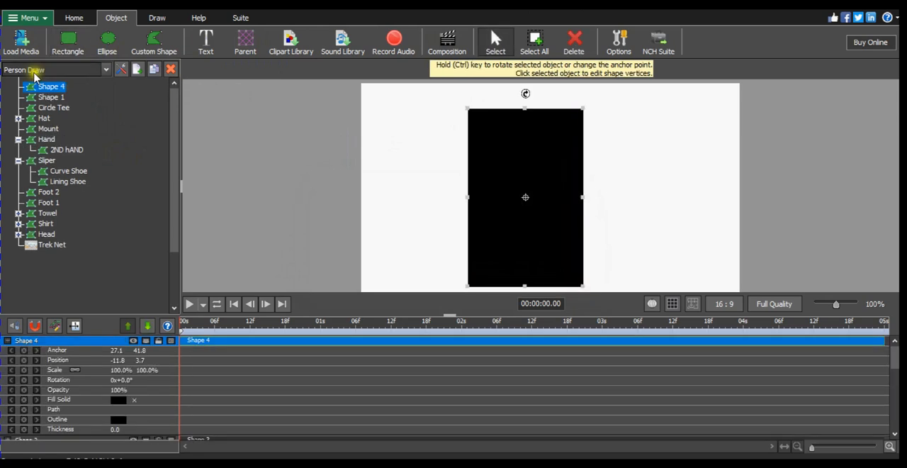
# - Rename the new rectangle object as Big Brother
pyautogui.doubleClick(59, 85)
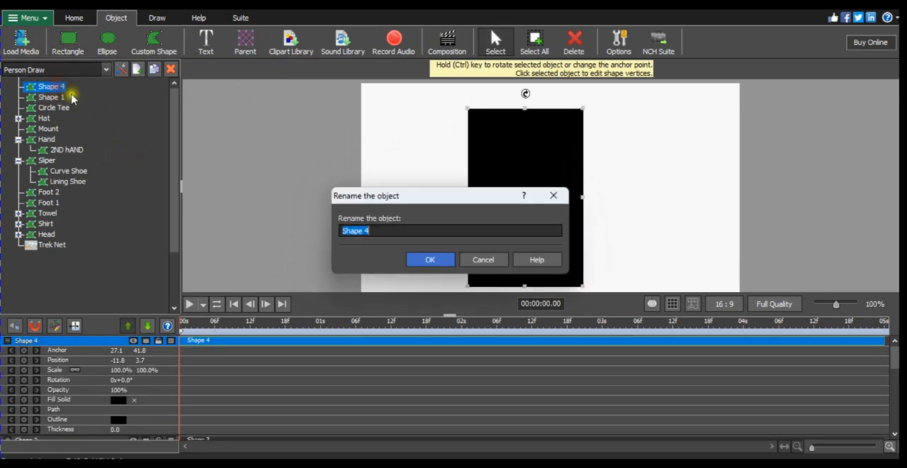
pyautogui.press('capslock')
pyautogui.write('B')
pyautogui.press('capslock')
pyautogui.write('ig')
pyautogui.press('capslock')
pyautogui.write('B')
pyautogui.press('capslock')
pyautogui.write('rother')
pyautogui.press('Return')
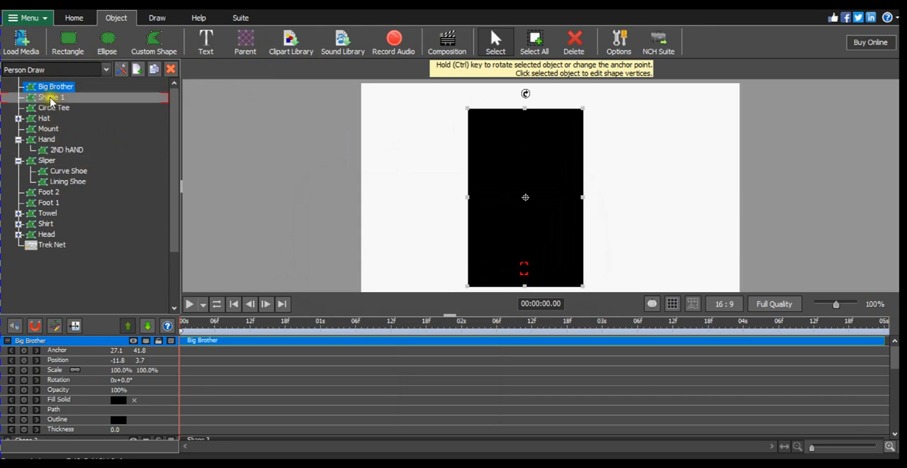
pyautogui.click(65, 98)
pyautogui.click(57, 109)
pyautogui.click(44, 119)
pyautogui.click(45, 130)
pyautogui.click(47, 140)
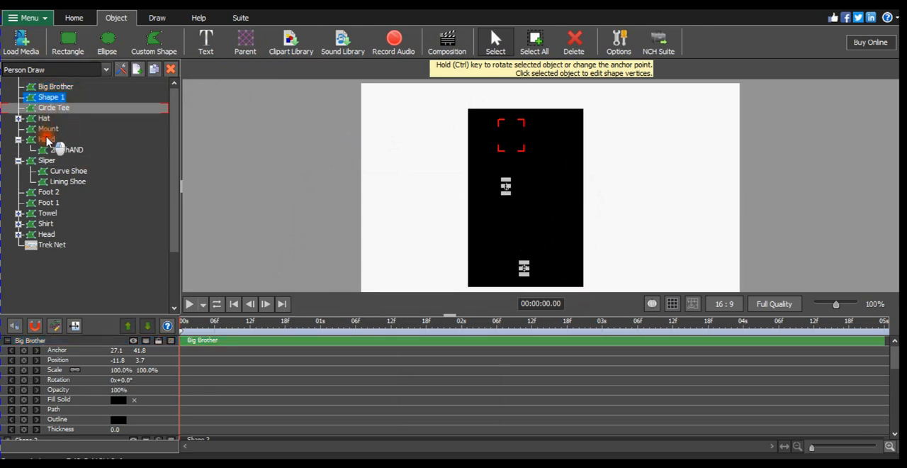
pyautogui.keyDown('ctrl'); pyautogui.click(56, 150); pyautogui.keyUp('ctrl')
pyautogui.keyDown('ctrl'); pyautogui.click(61, 170); pyautogui.keyUp('ctrl')
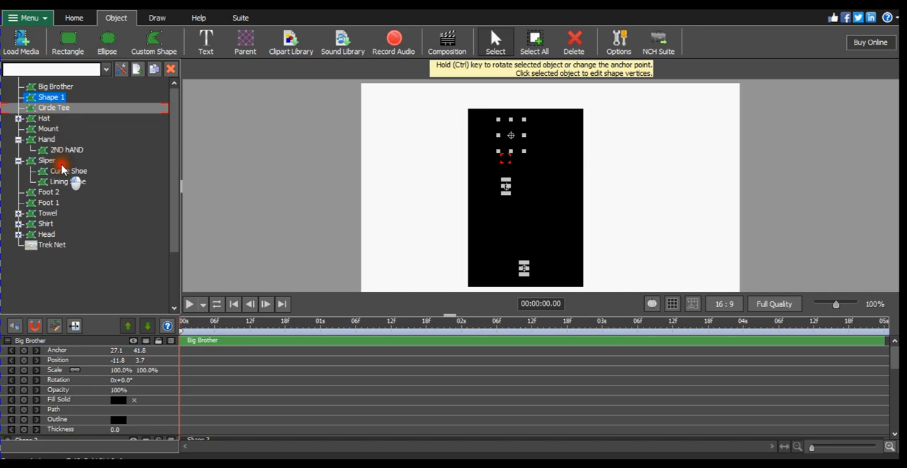
pyautogui.keyDown('ctrl'); pyautogui.click(46, 184); pyautogui.keyUp('ctrl')
pyautogui.keyDown('ctrl'); pyautogui.click(51, 193); pyautogui.keyUp('ctrl')
pyautogui.keyDown('ctrl'); pyautogui.click(48, 125); pyautogui.keyUp('ctrl')
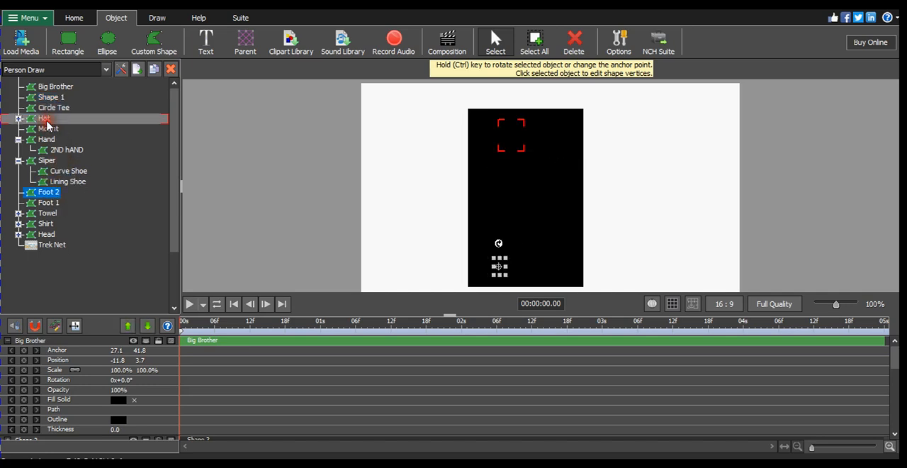
# - Delete the Head, Shirt, Towel, Foot 1, Foot 2, Sliper, Hand, Hat, Circle Tee and Shape 1 objects together from the Person Draw composition
pyautogui.click(46, 234)
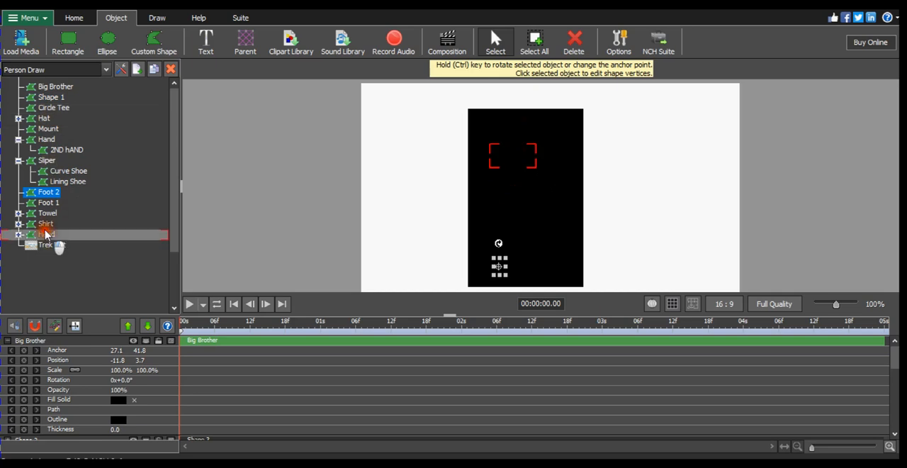
pyautogui.click(66, 232)
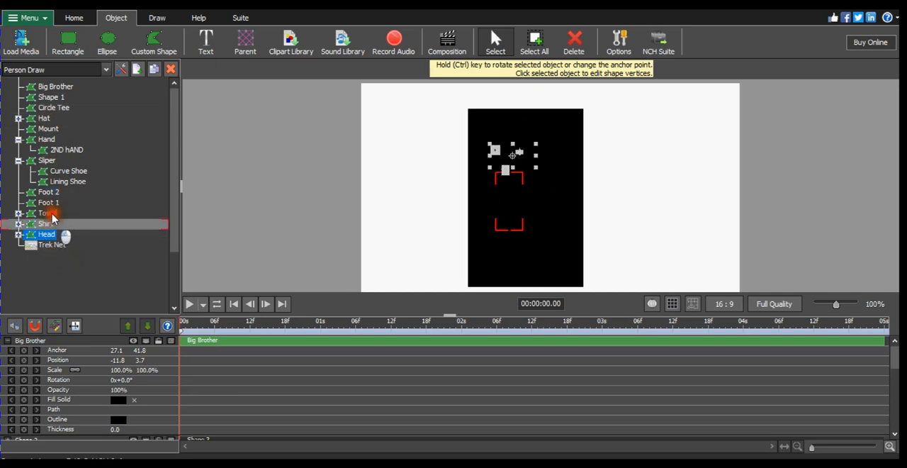
pyautogui.keyDown('ctrl'); pyautogui.click(56, 224); pyautogui.keyUp('ctrl')
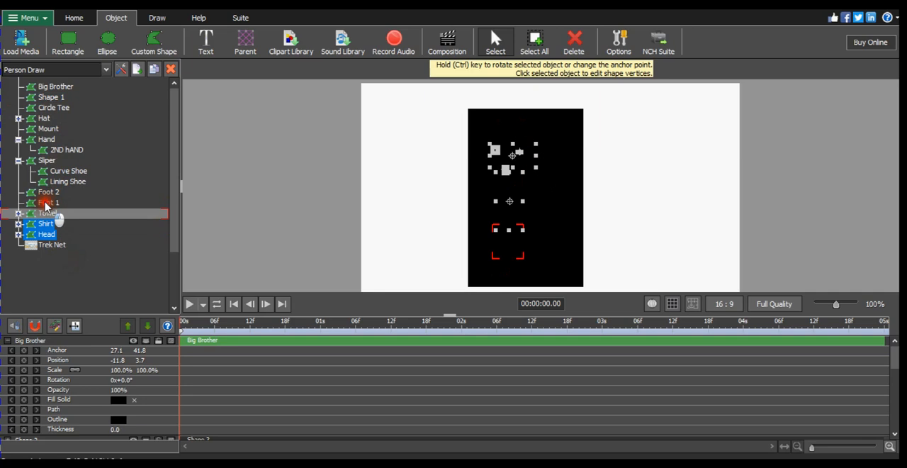
pyautogui.keyDown('ctrl'); pyautogui.click(47, 213); pyautogui.keyUp('ctrl')
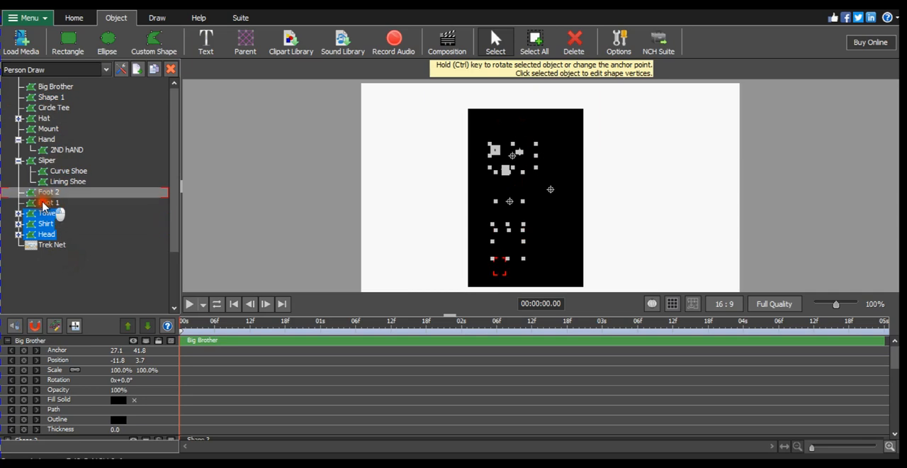
pyautogui.keyDown('ctrl'); pyautogui.click(44, 193); pyautogui.keyUp('ctrl')
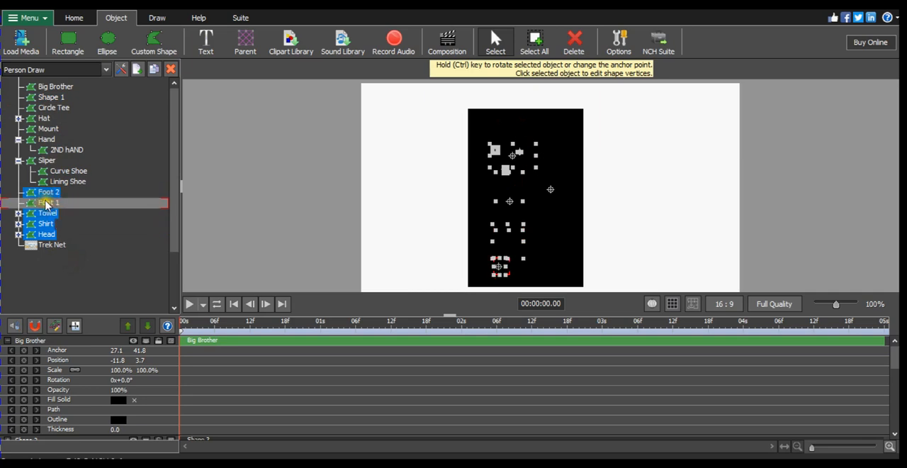
pyautogui.keyDown('ctrl'); pyautogui.click(51, 202); pyautogui.keyUp('ctrl')
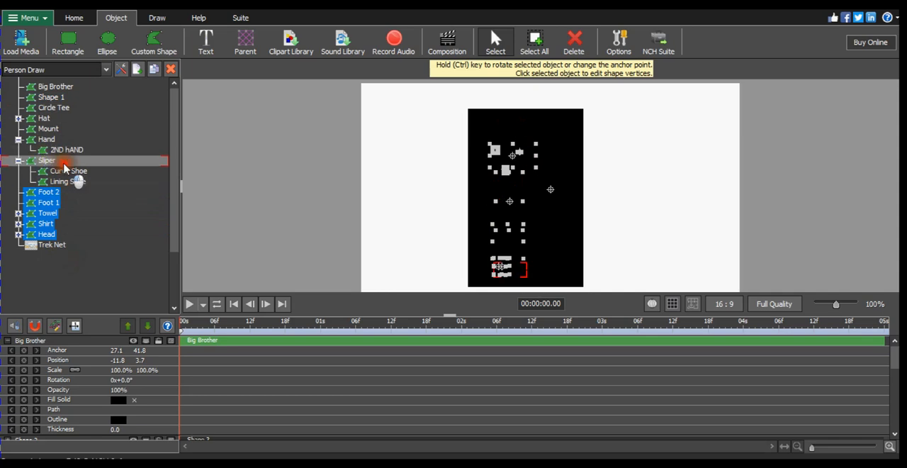
pyautogui.keyDown('ctrl'); pyautogui.click(66, 163); pyautogui.keyUp('ctrl')
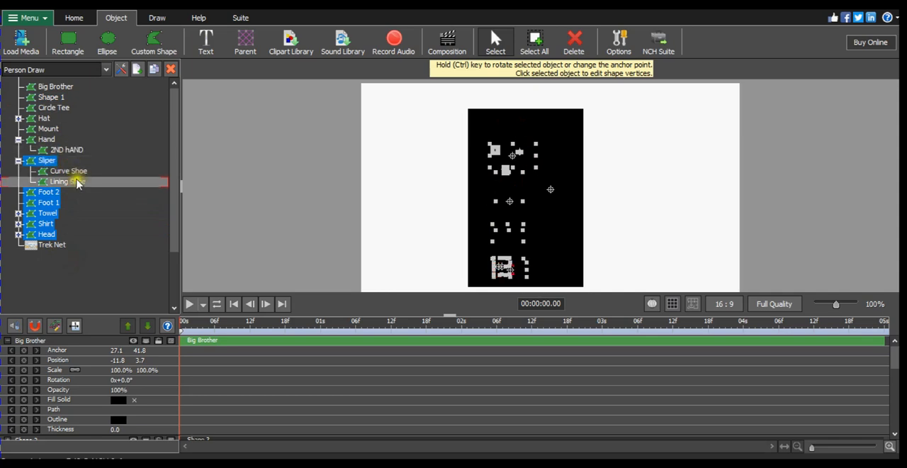
pyautogui.keyDown('ctrl'); pyautogui.click(51, 139); pyautogui.keyUp('ctrl')
pyautogui.keyDown('ctrl'); pyautogui.click(43, 119); pyautogui.keyUp('ctrl')
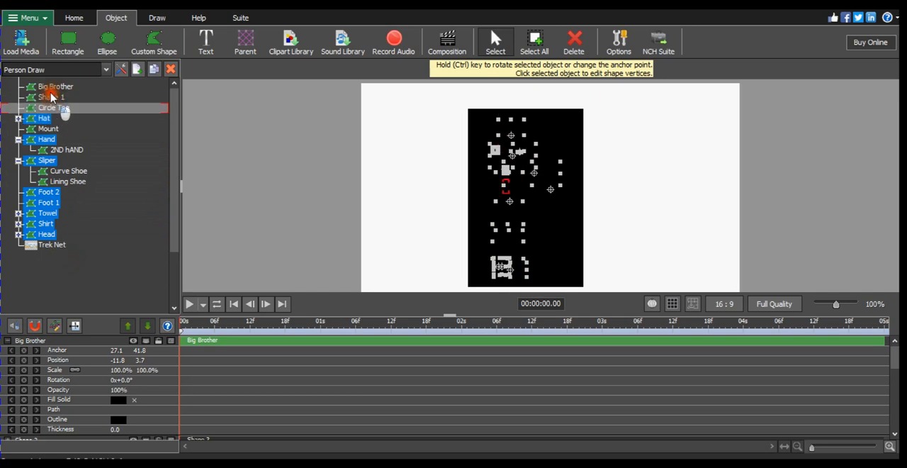
pyautogui.keyDown('ctrl'); pyautogui.click(51, 101); pyautogui.keyUp('ctrl')
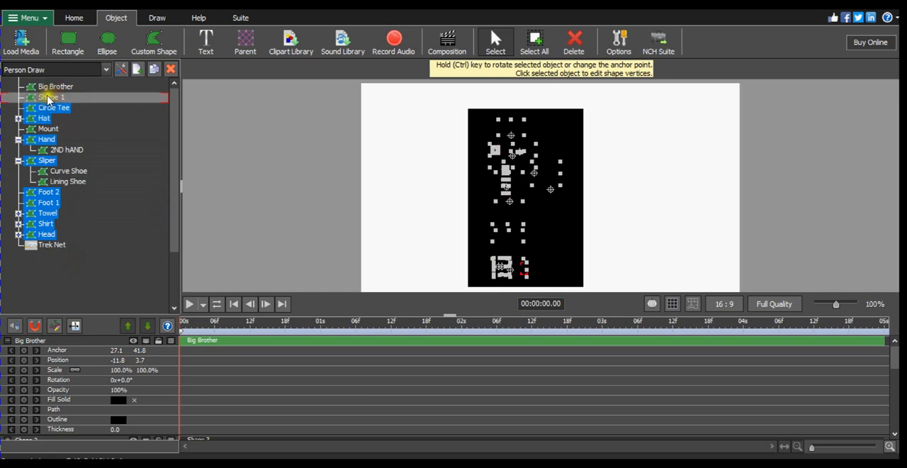
pyautogui.keyDown('ctrl'); pyautogui.click(59, 99); pyautogui.keyUp('ctrl')
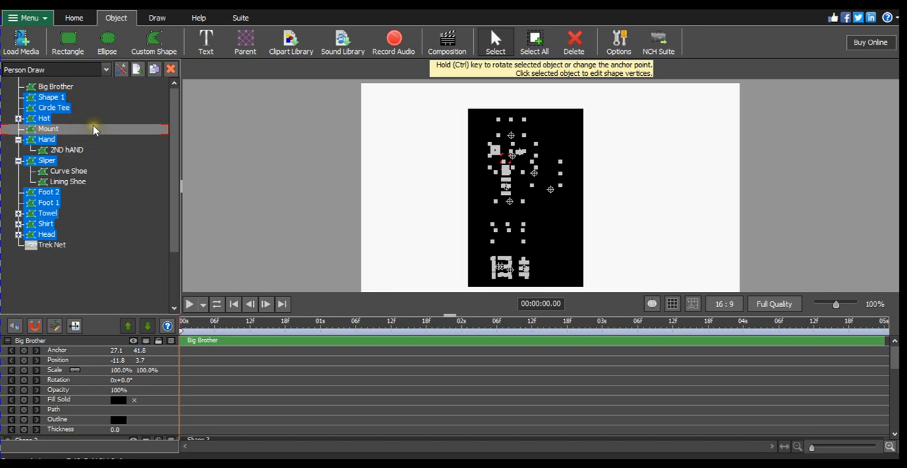
pyautogui.press('Delete')
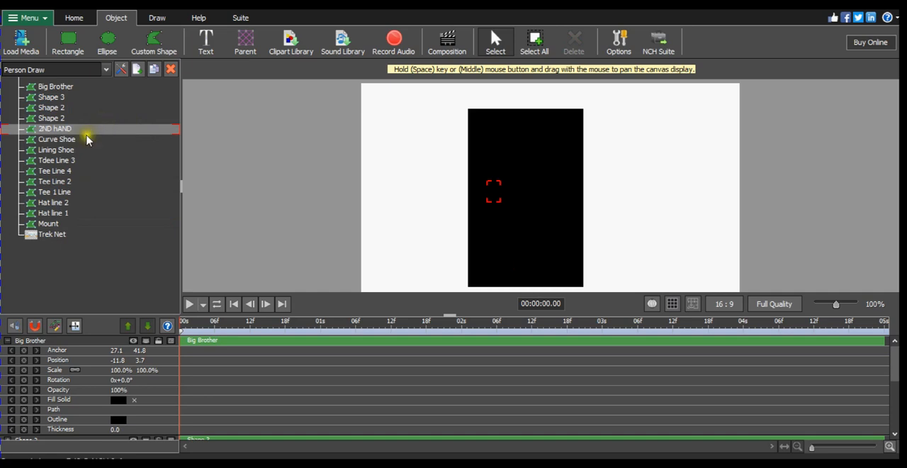
# - Undo the last deletion and delete the character objects again, including 2ND hAND, Curve Shoe, Lining Shoe and Mount
pyautogui.click(74, 12)
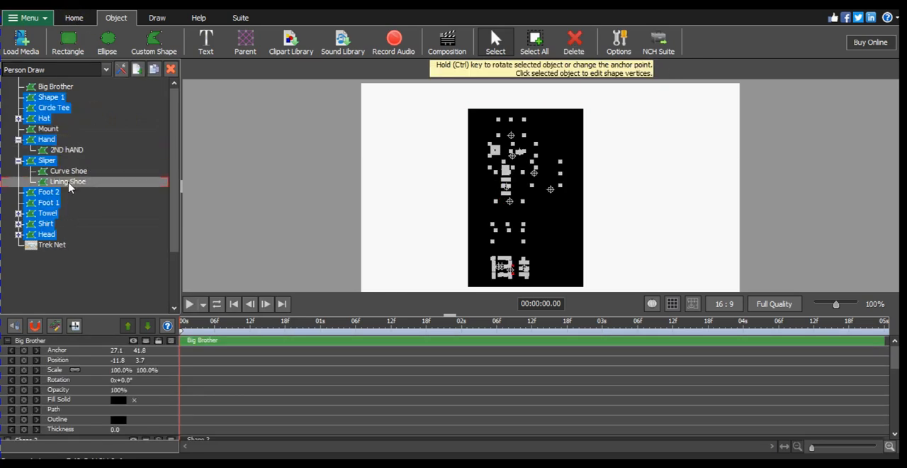
pyautogui.moveTo(70, 183)
pyautogui.mouseDown()
pyautogui.moveTo(57, 105)
pyautogui.moveTo(55, 236)
pyautogui.moveTo(62, 152)
pyautogui.mouseUp()
pyautogui.press('Delete')
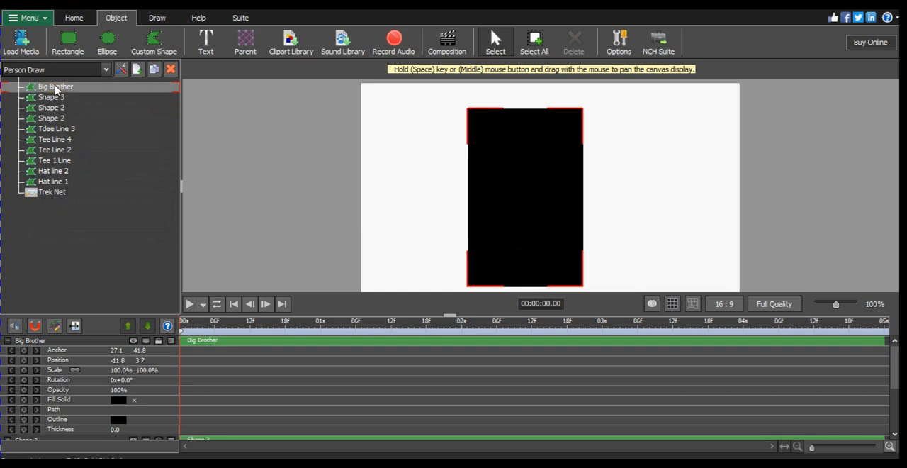
pyautogui.click(55, 88)
pyautogui.doubleClick(55, 88)
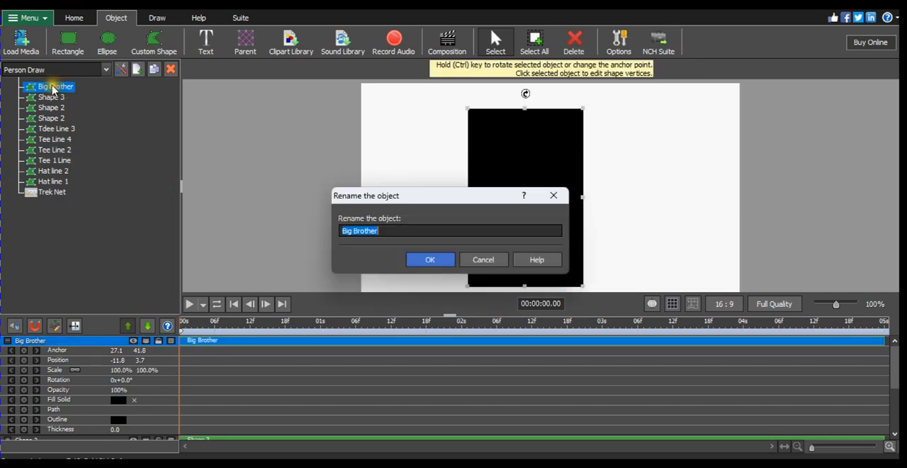
pyautogui.click(554, 195)
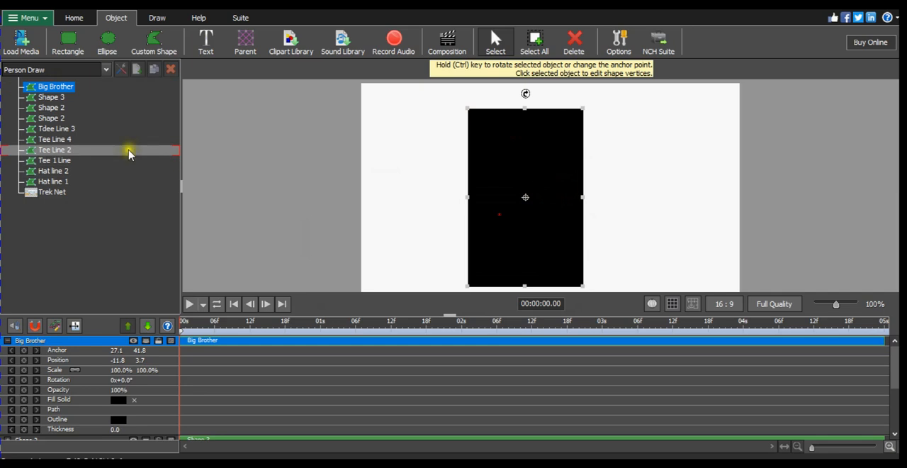
# - Restore the deleted character objects and nest them all under the Big Brother object
pyautogui.click(119, 151)
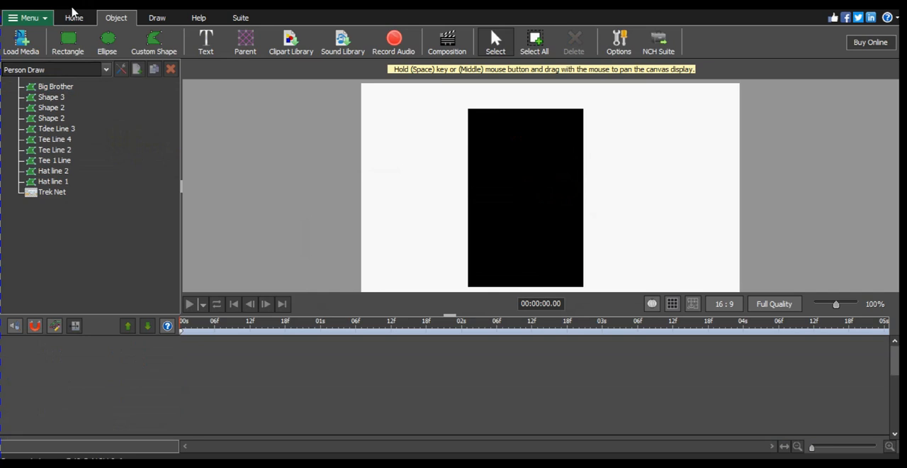
pyautogui.moveTo(50, 117); pyautogui.dragTo(56, 86)
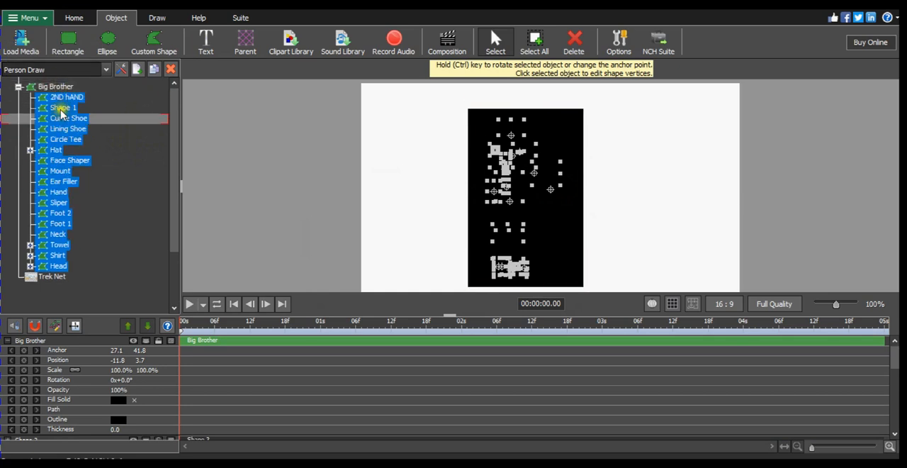
pyautogui.click(19, 87)
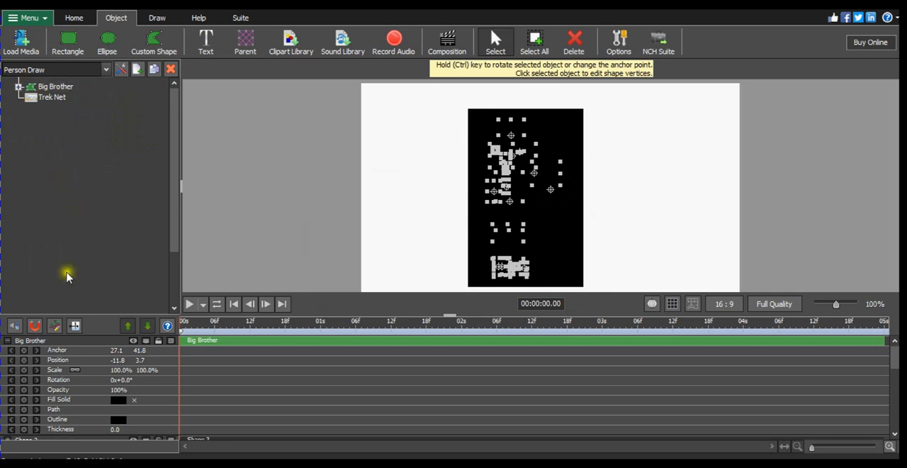
# - Set the Big Brother object's fill to No Fill
pyautogui.click(117, 402)
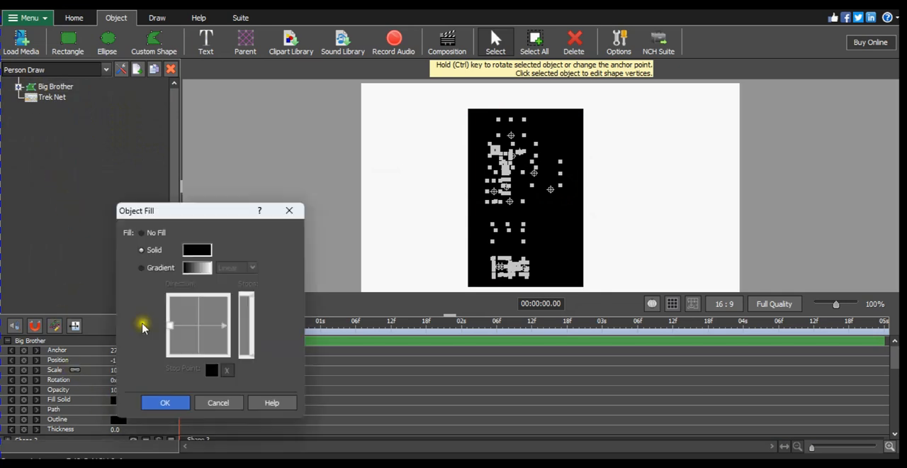
pyautogui.click(146, 233)
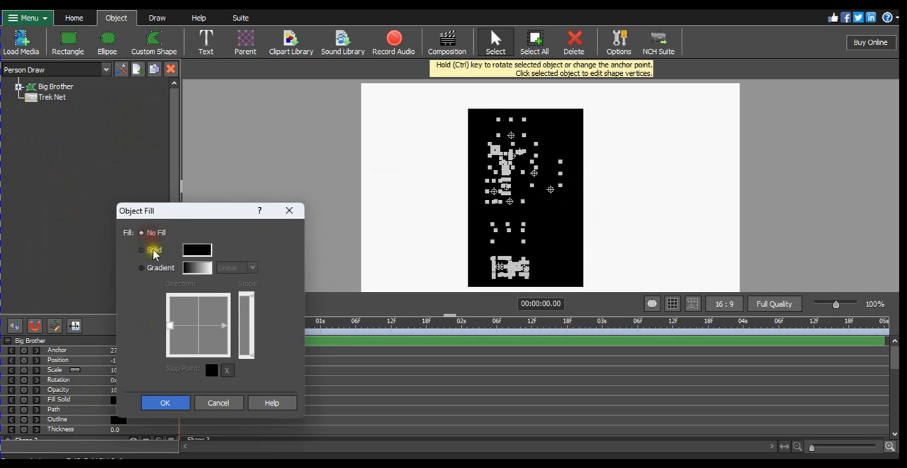
pyautogui.click(167, 403)
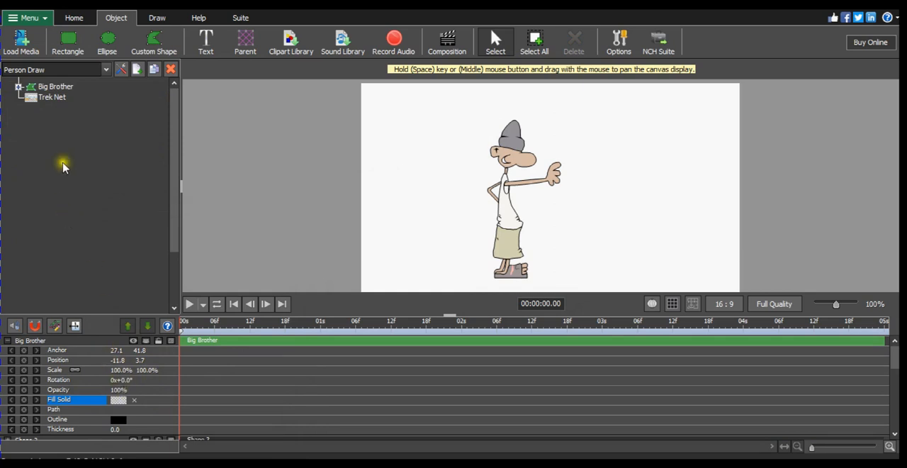
# - Delete Big Brother with its child shapes from the Person Draw composition and undo the deletion
pyautogui.click(61, 86)
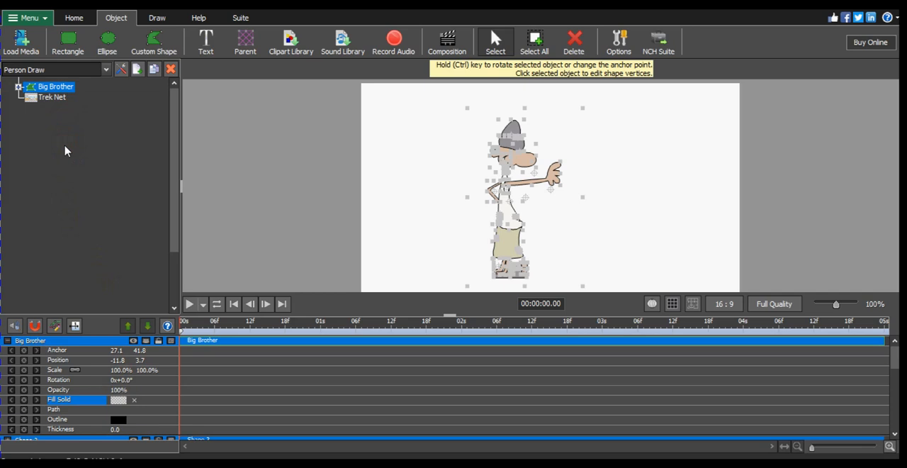
pyautogui.press('Delete')
pyautogui.click(83, 109)
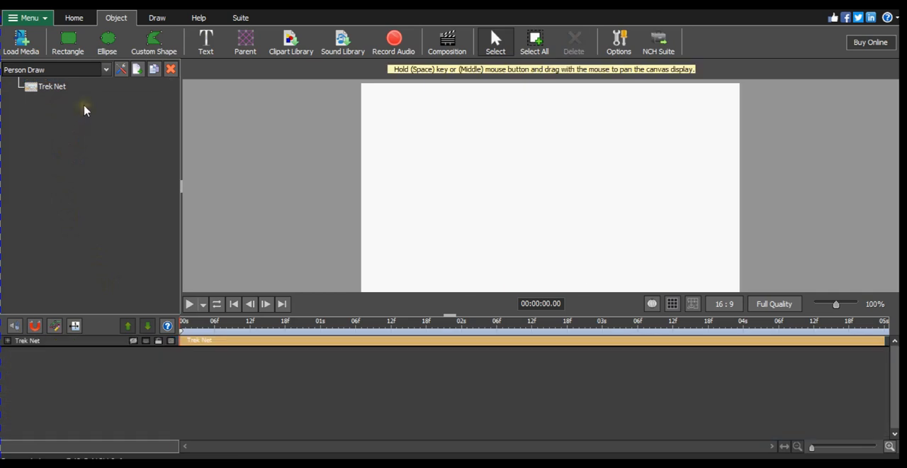
pyautogui.click(69, 14)
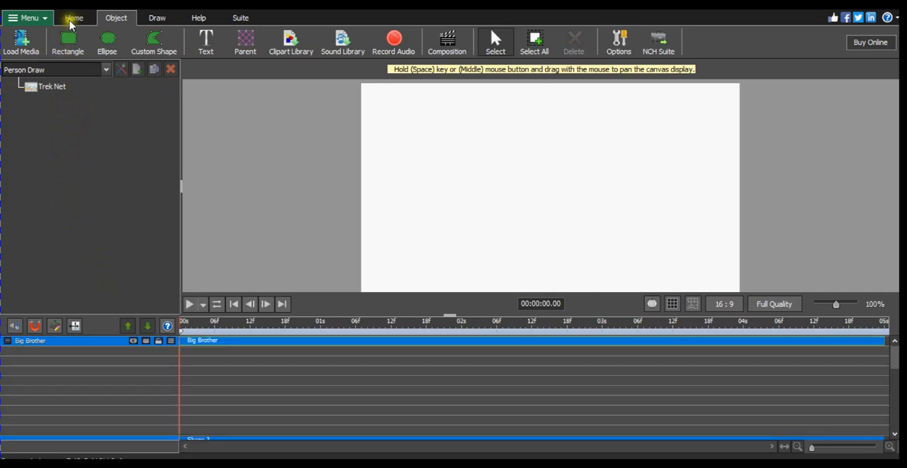
# - Copy Big Brother with its child shapes from Person Draw, paste it into the Main Com composition and deselect it
pyautogui.click(104, 69)
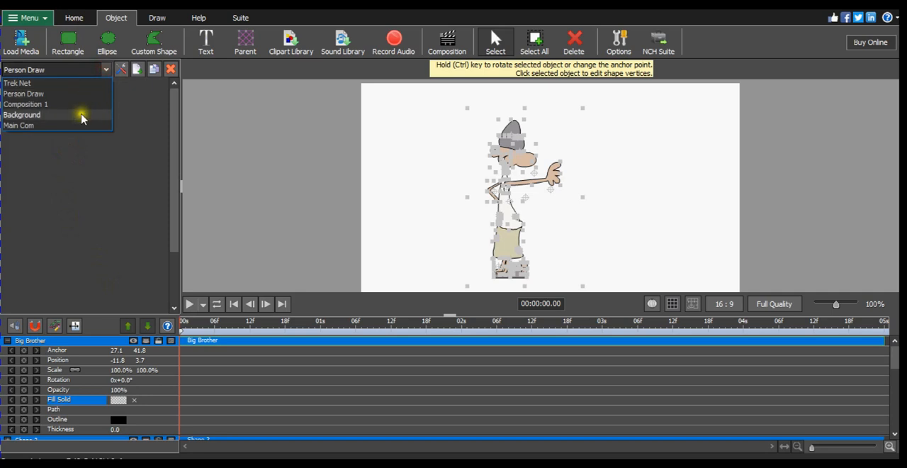
pyautogui.click(81, 120)
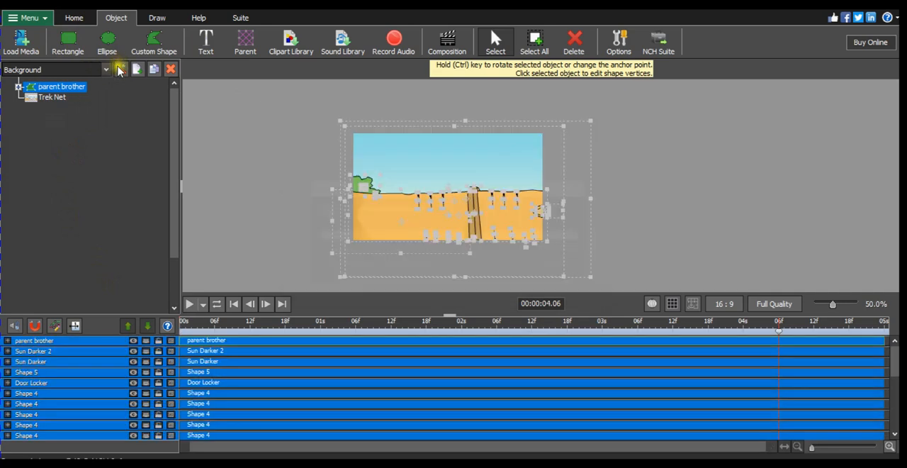
pyautogui.click(107, 69)
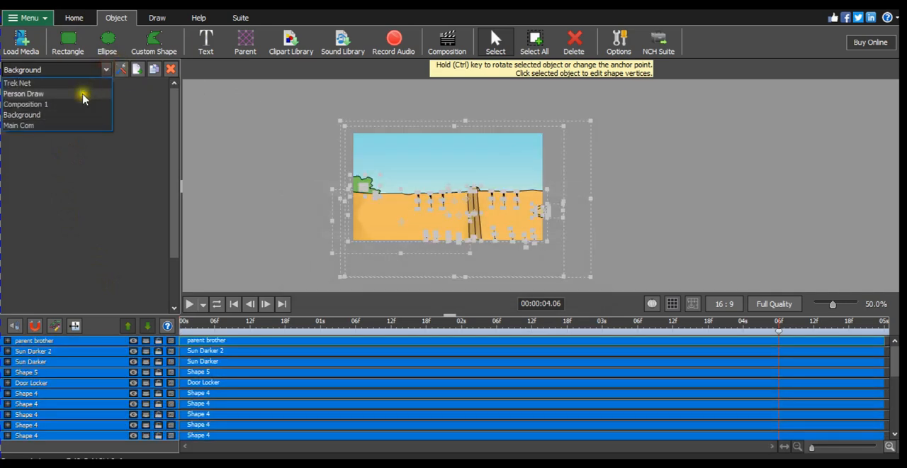
pyautogui.click(82, 126)
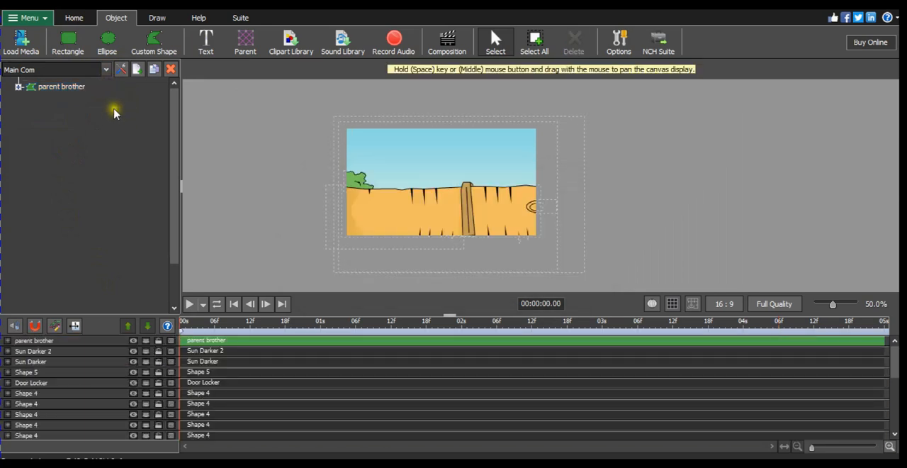
pyautogui.click(111, 109)
pyautogui.click(112, 114)
pyautogui.click(122, 116)
pyautogui.click(117, 112)
pyautogui.hotkey('ctrl', 'v')
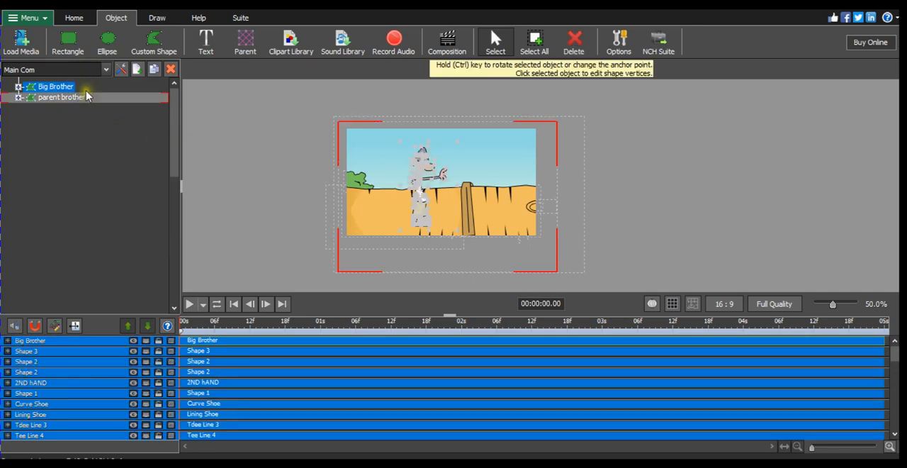
pyautogui.click(119, 219)
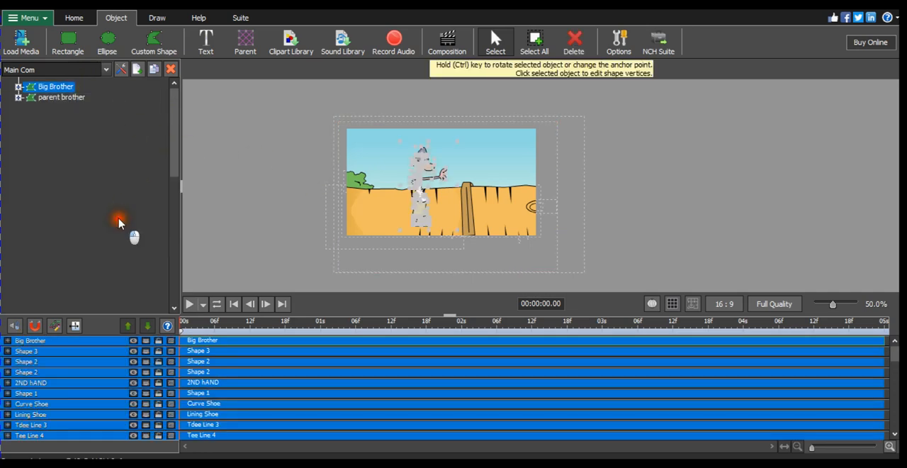
pyautogui.click(125, 262)
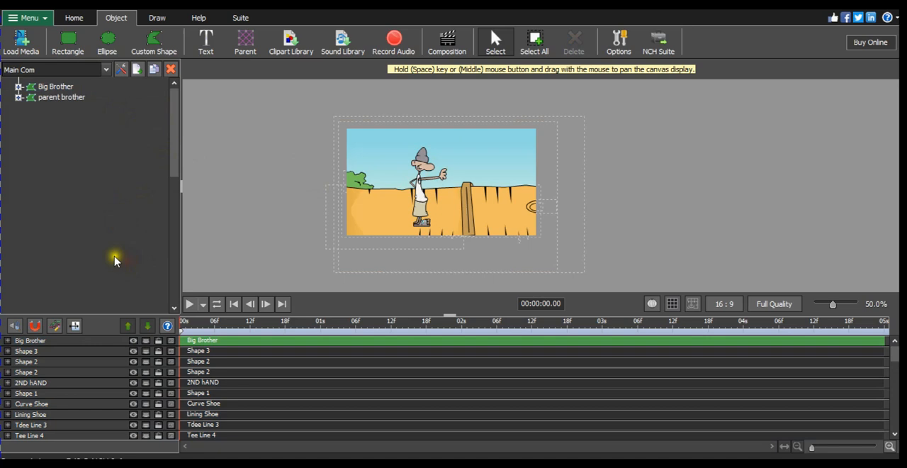